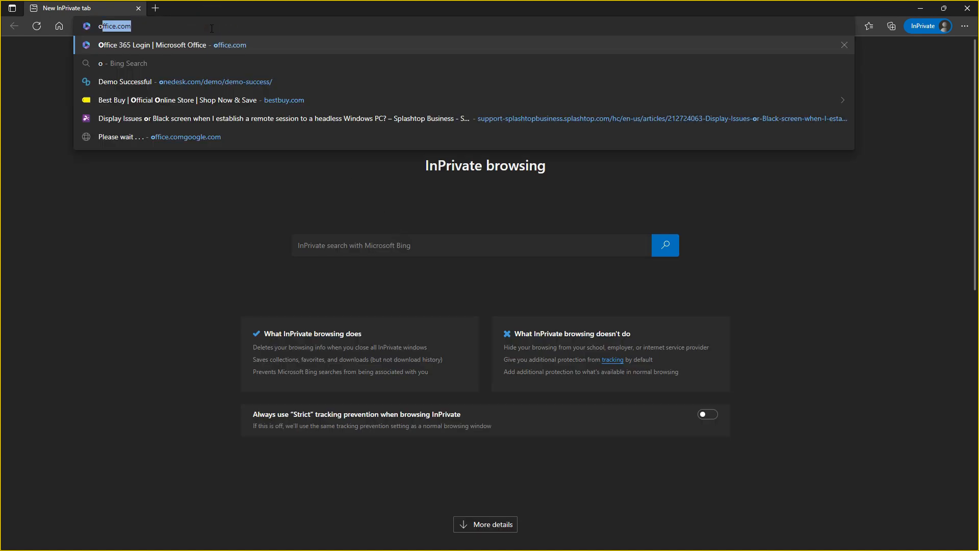
Sign in to office.com as the Data Intern account with email and password.
key(Return)
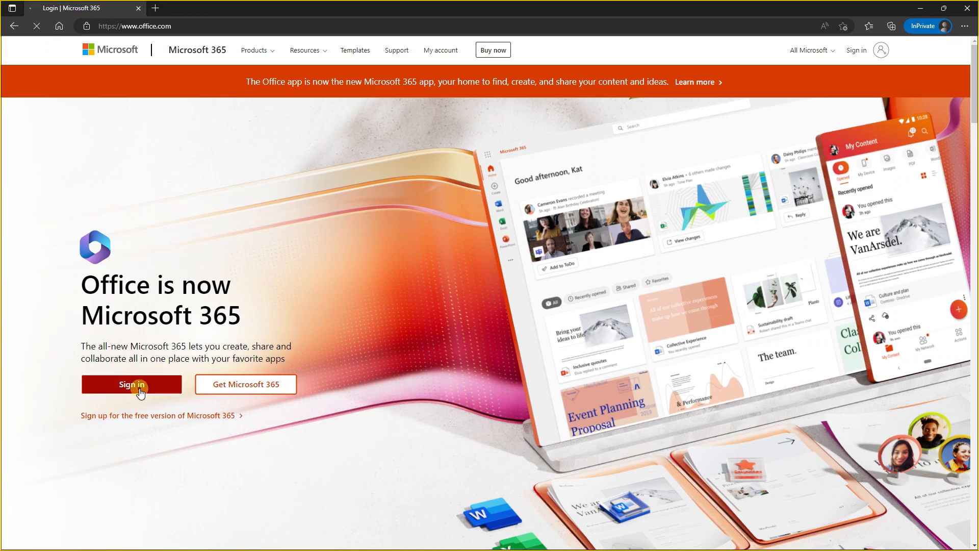
click(131, 387)
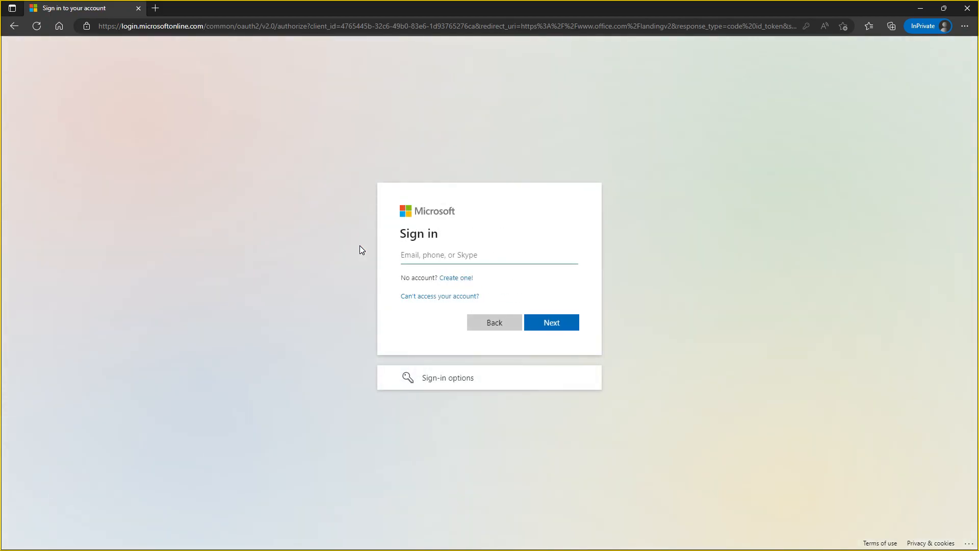
key(Return)
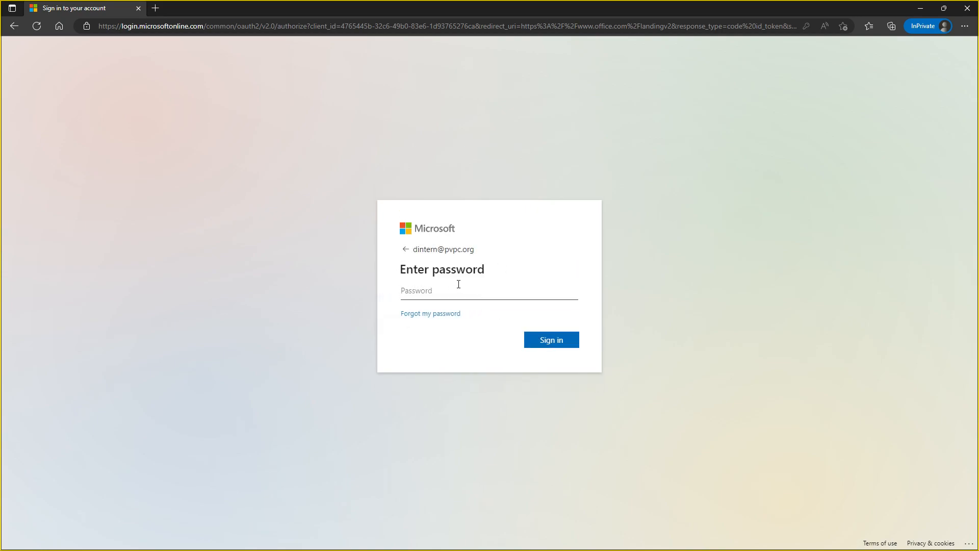
text(•)
click(551, 337)
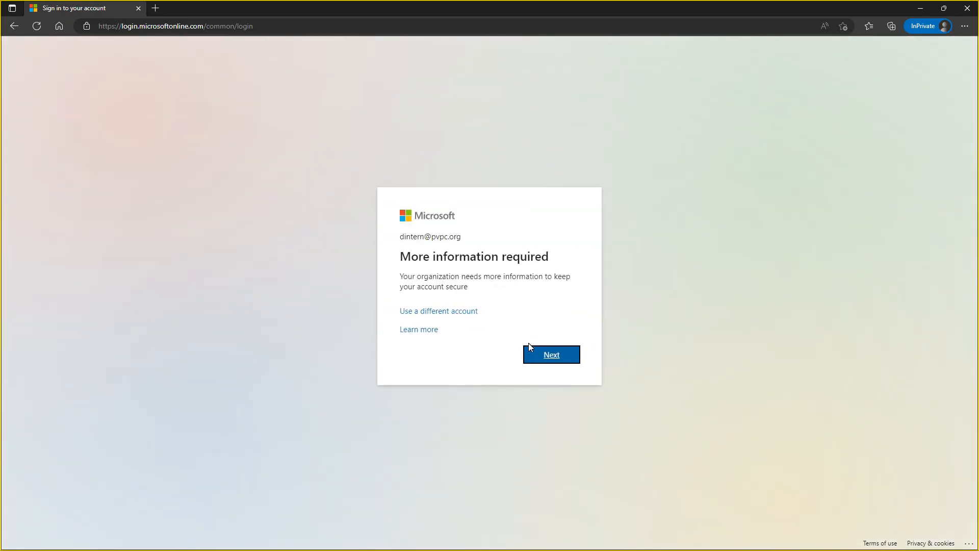
Continue past the More information required notice and choose text-message verification.
click(561, 359)
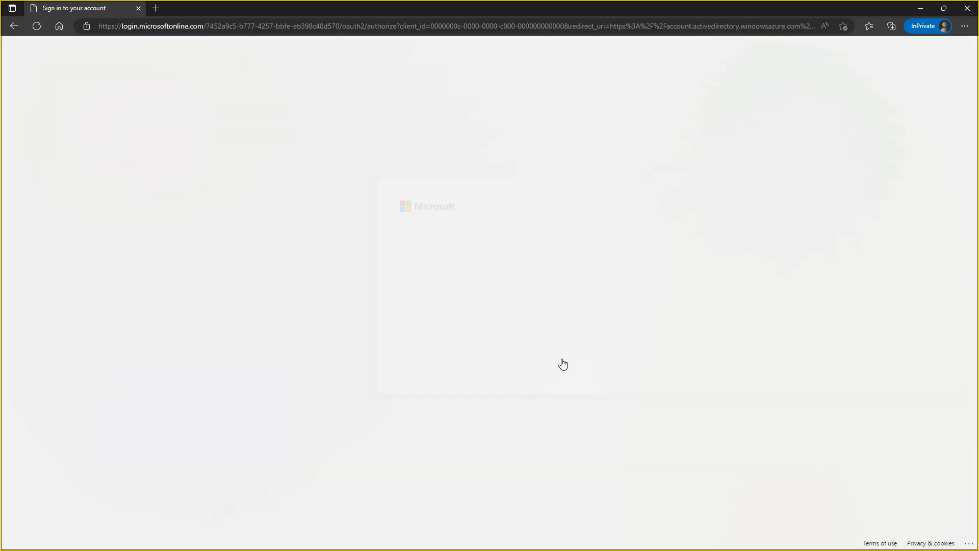
click(456, 293)
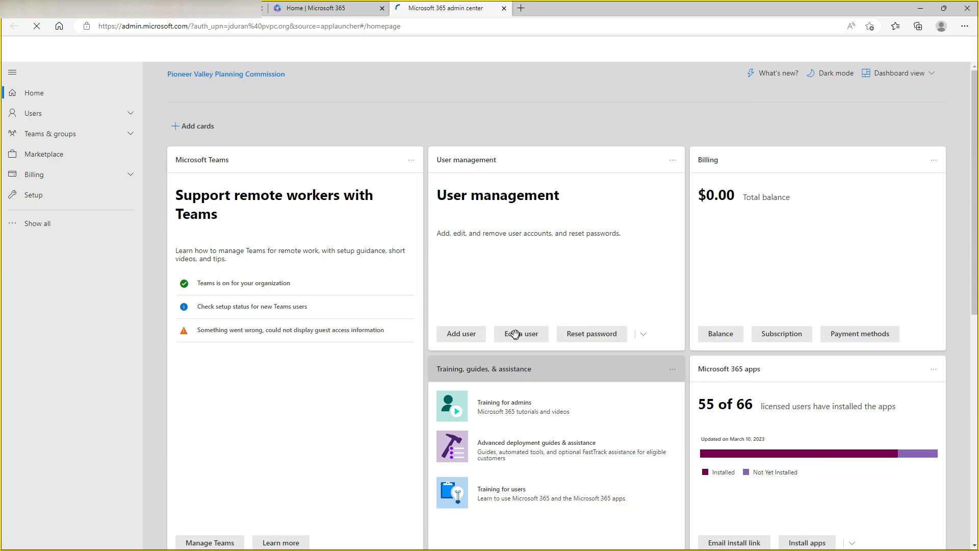
From Edit a user, search and select Data Intern and open its user details.
click(511, 344)
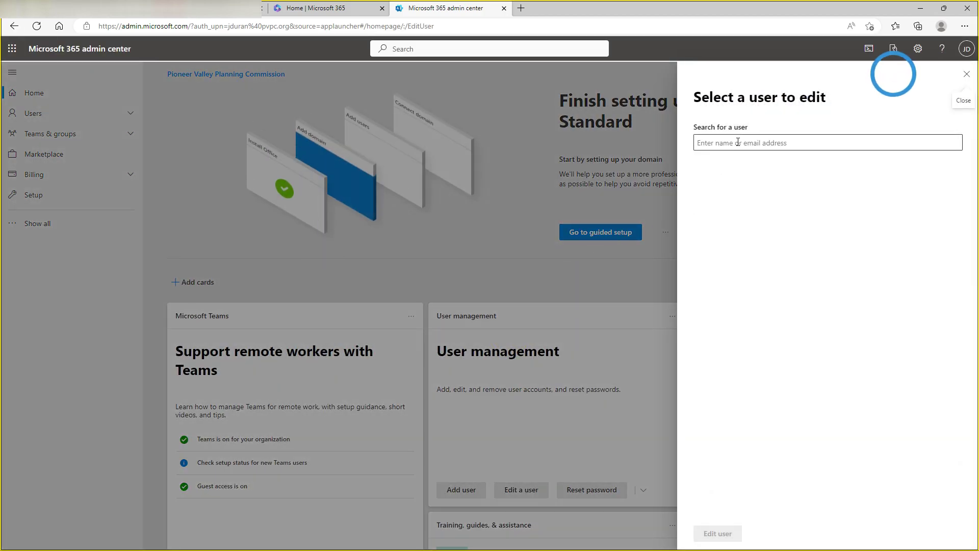
click(738, 142)
text(d)
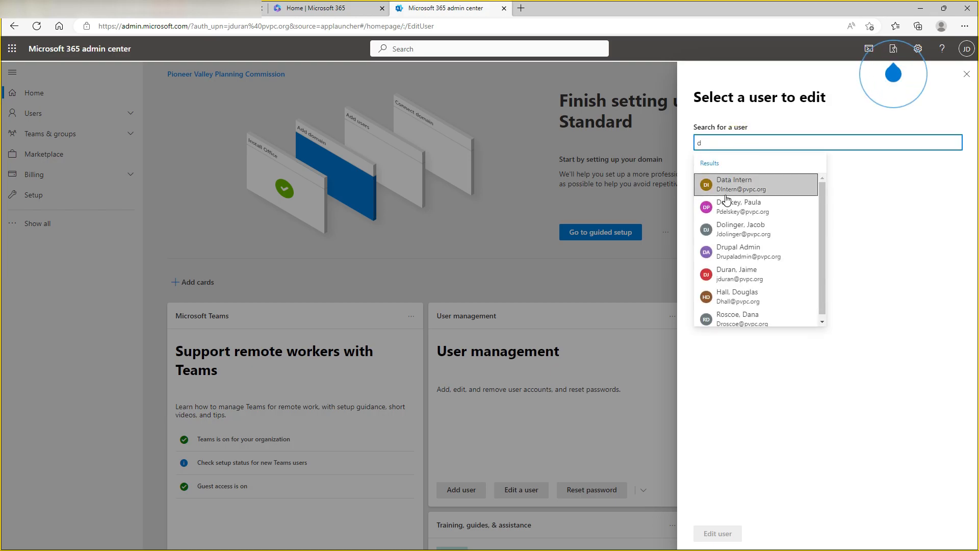
click(730, 187)
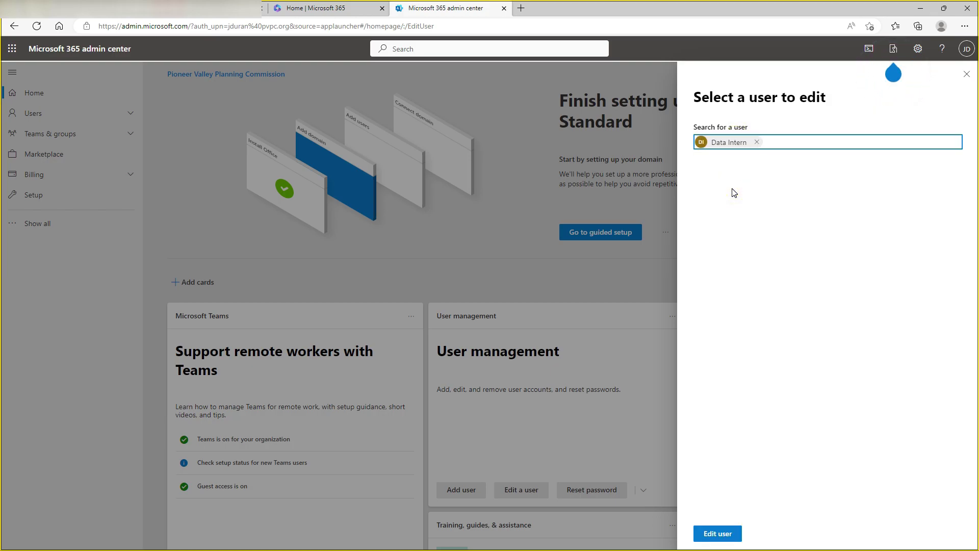
click(718, 533)
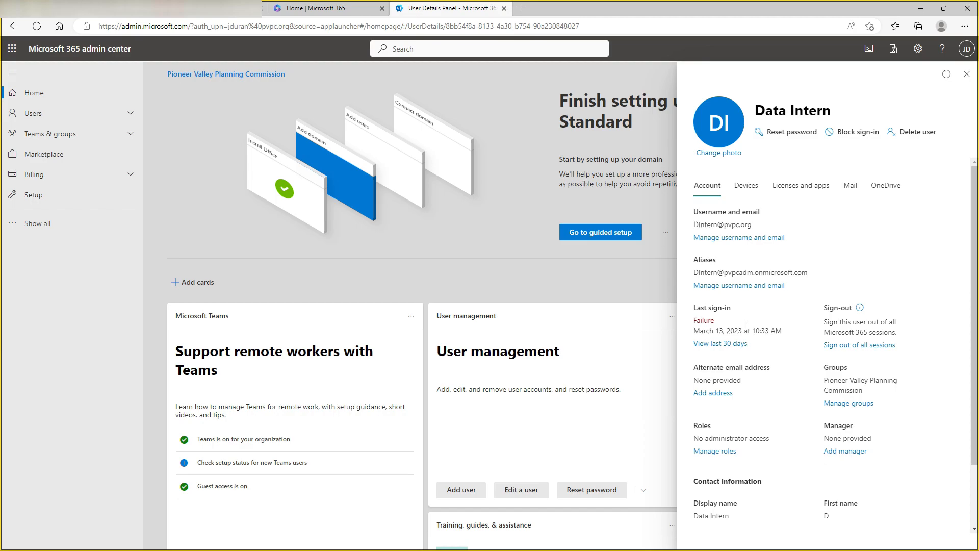
scroll(746, 327, down, 2)
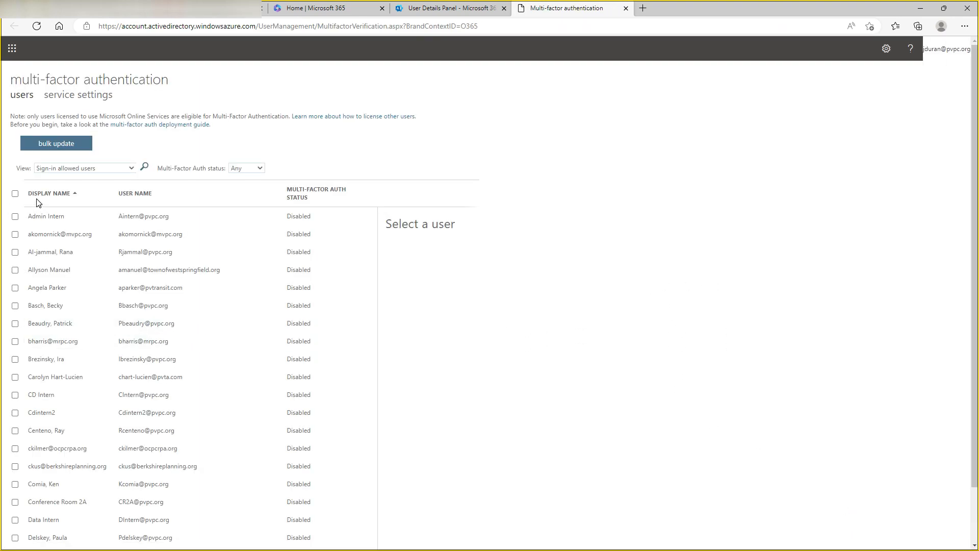
scroll(56, 390, down, 1)
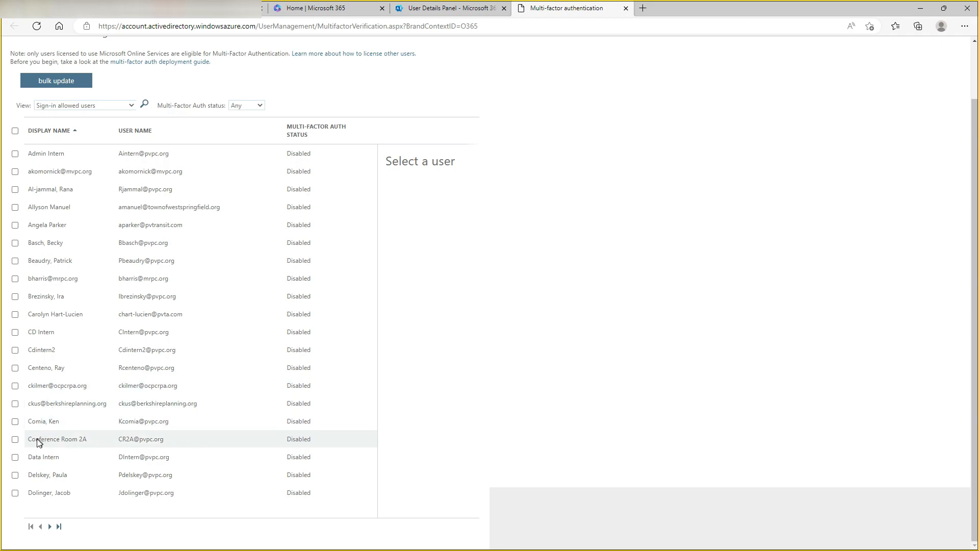
Select the Data Intern account on the MFA users page for changes.
click(15, 457)
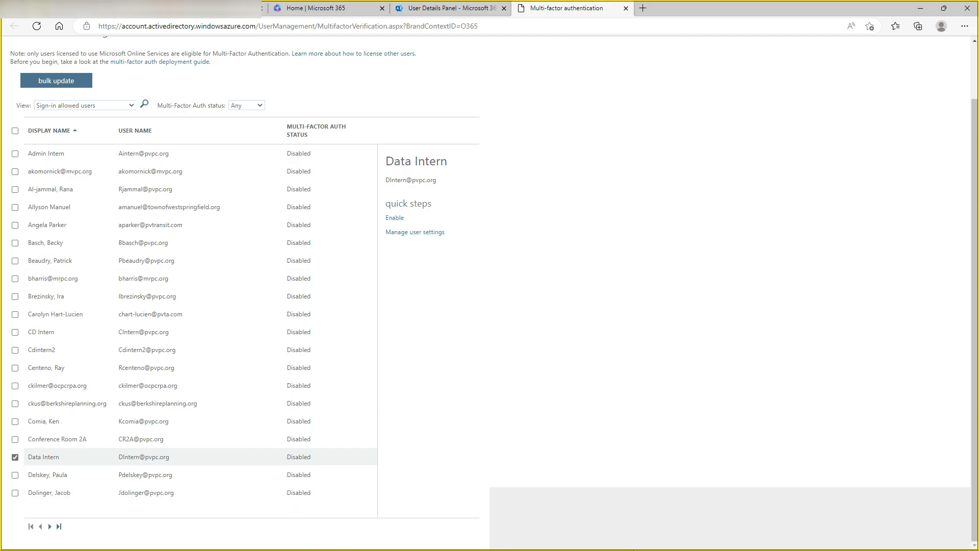
Open a new Edge InPrivate window from the taskbar quick tasks.
key(super)
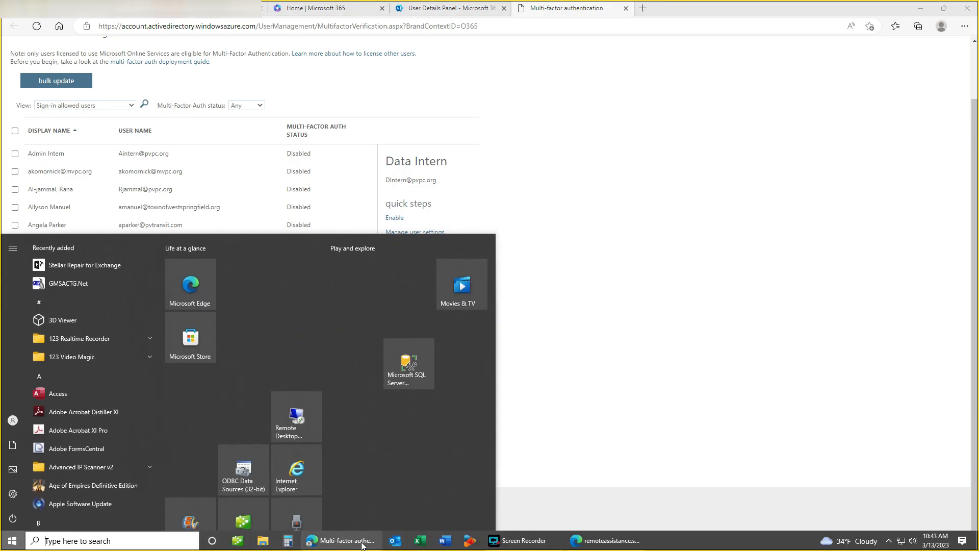
right_click(356, 540)
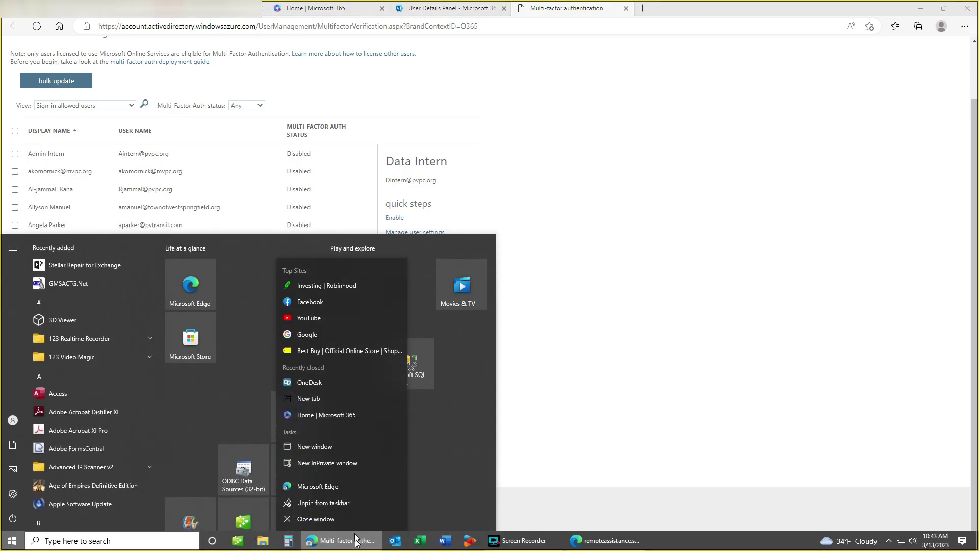
click(335, 462)
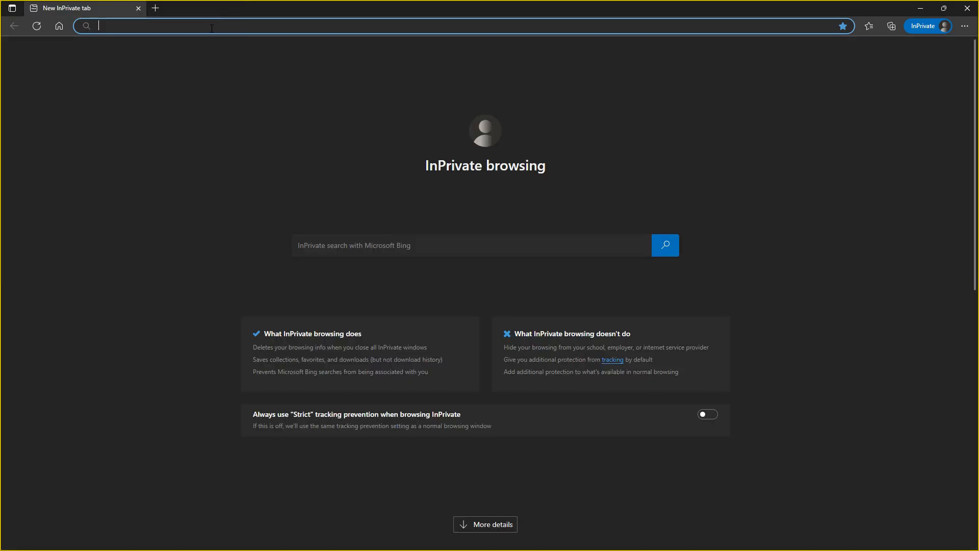
Sign in to office.com as Data Intern in the InPrivate window and choose text verification.
click(211, 26)
text(office.c)
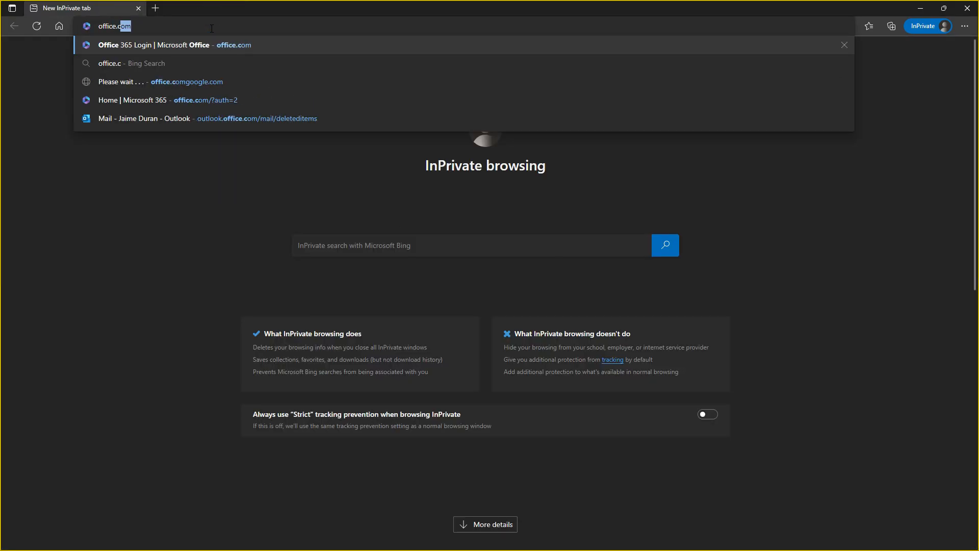
text(om)
key(Return)
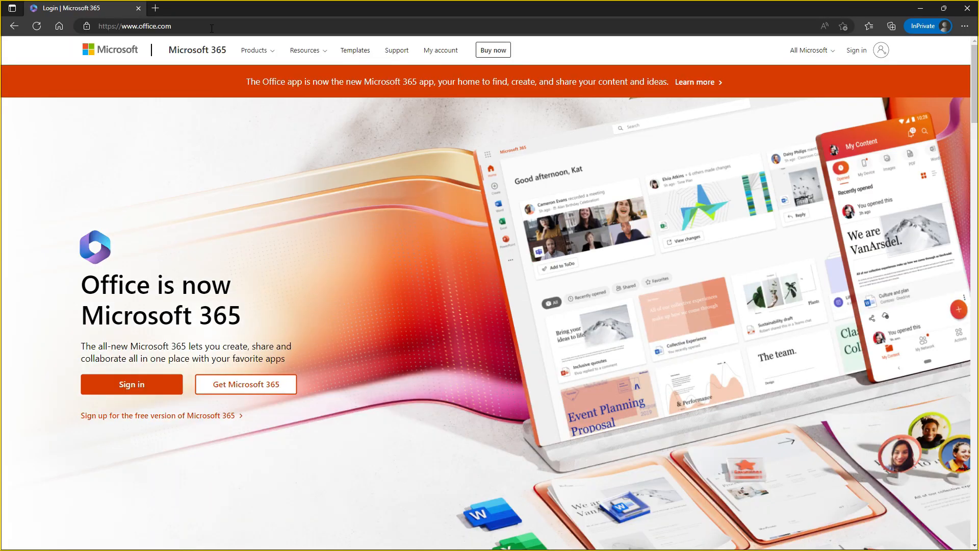
click(133, 384)
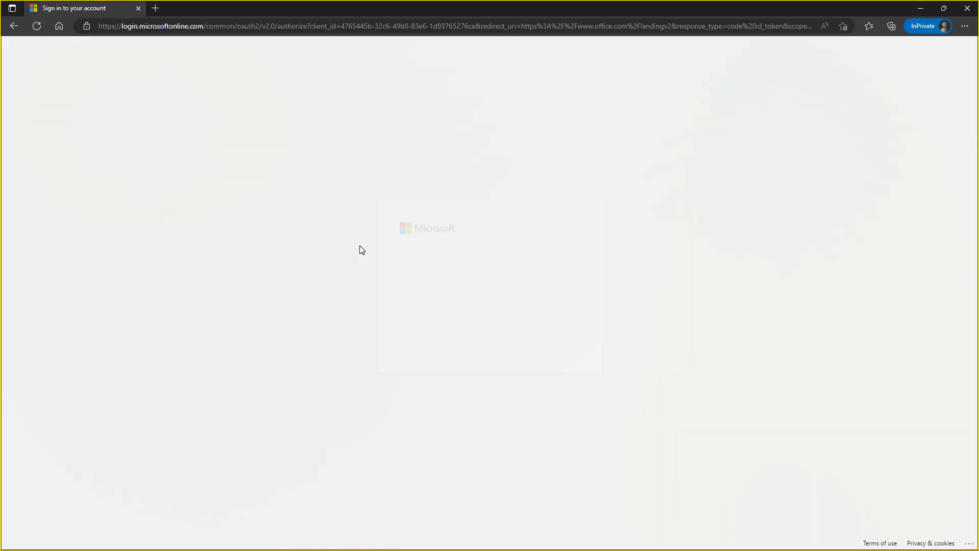
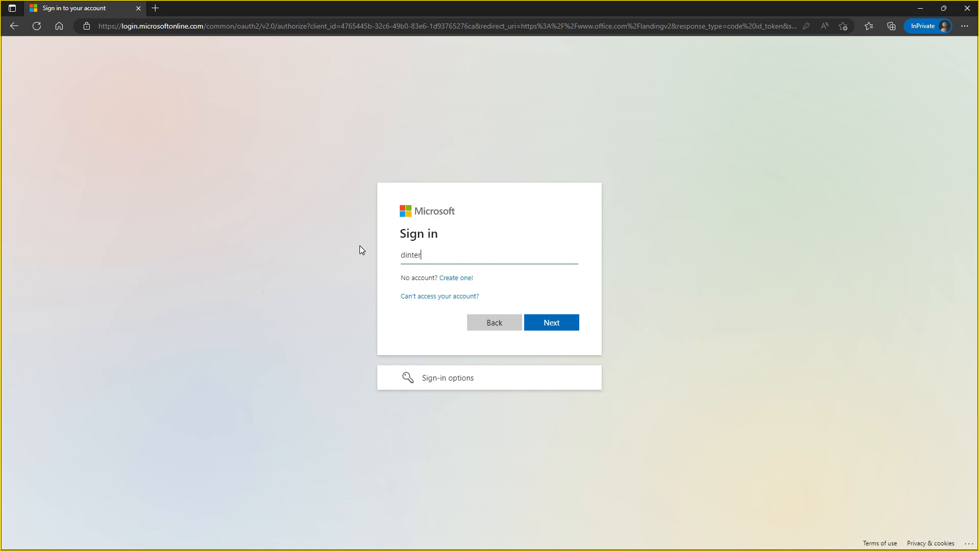
key(Return)
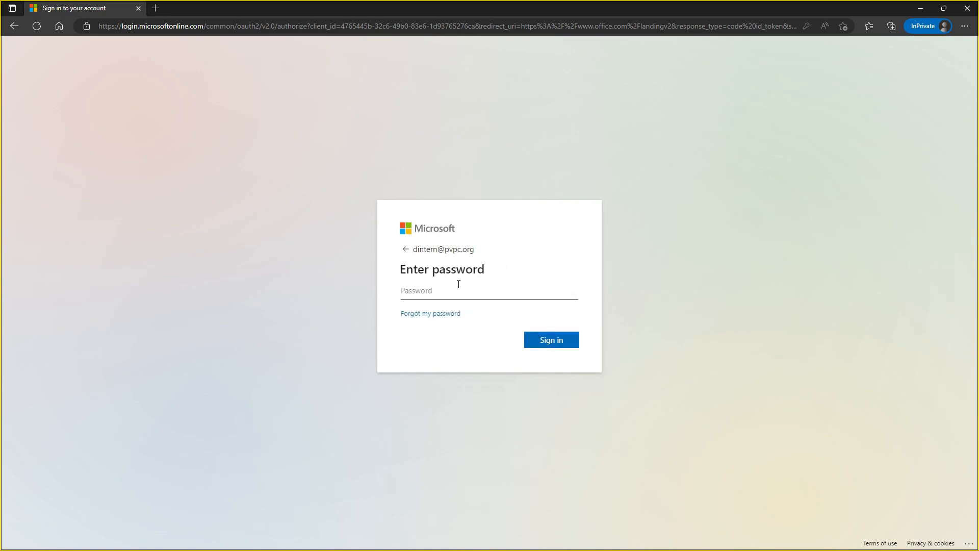
text(•)
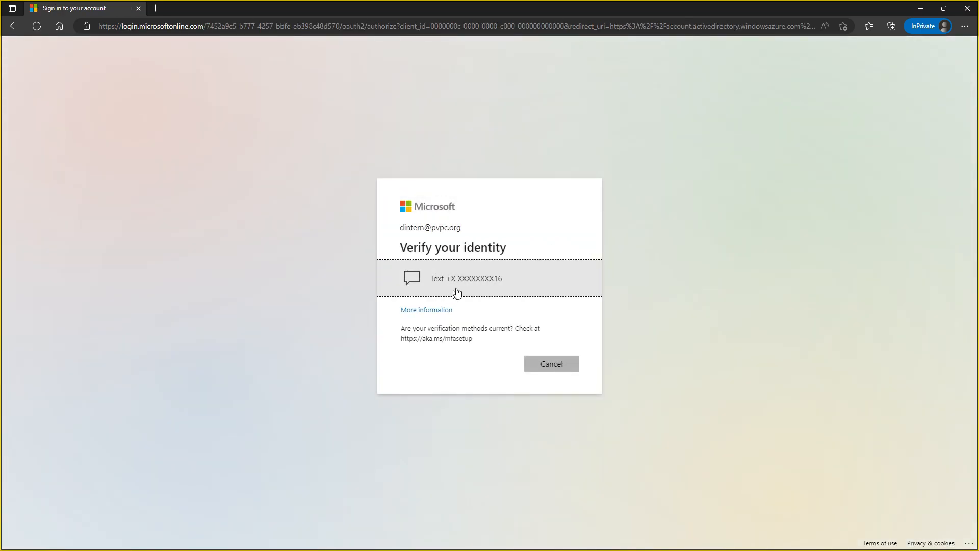
click(457, 293)
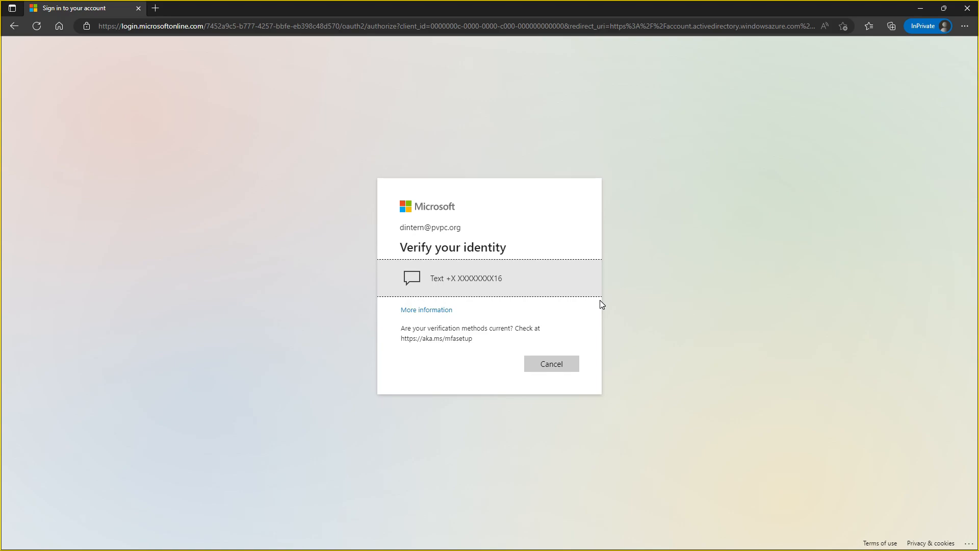
Switch back to Edge and enter portal.azure.com in a new tab's address bar.
key(alt+Tab)
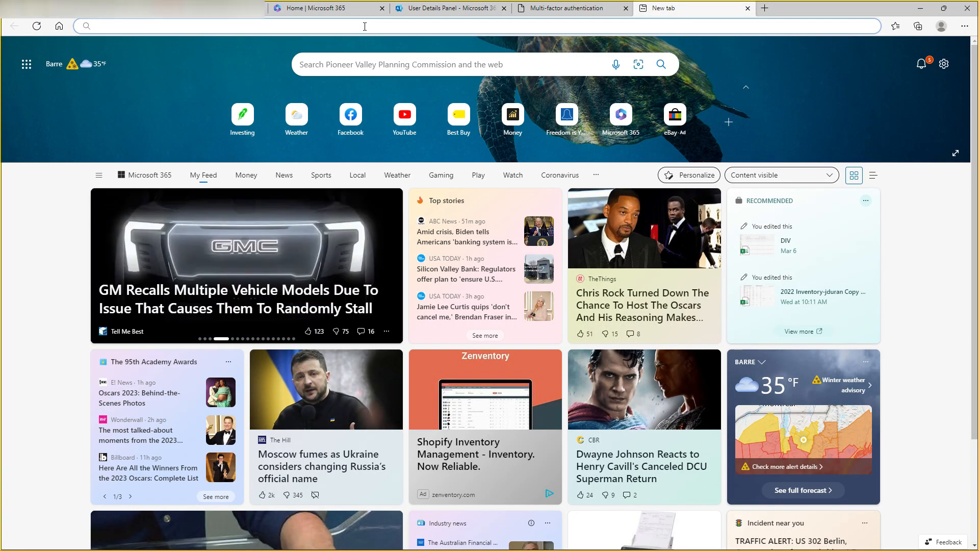
click(364, 26)
text(Po)
key(BackSpace)
text(o)
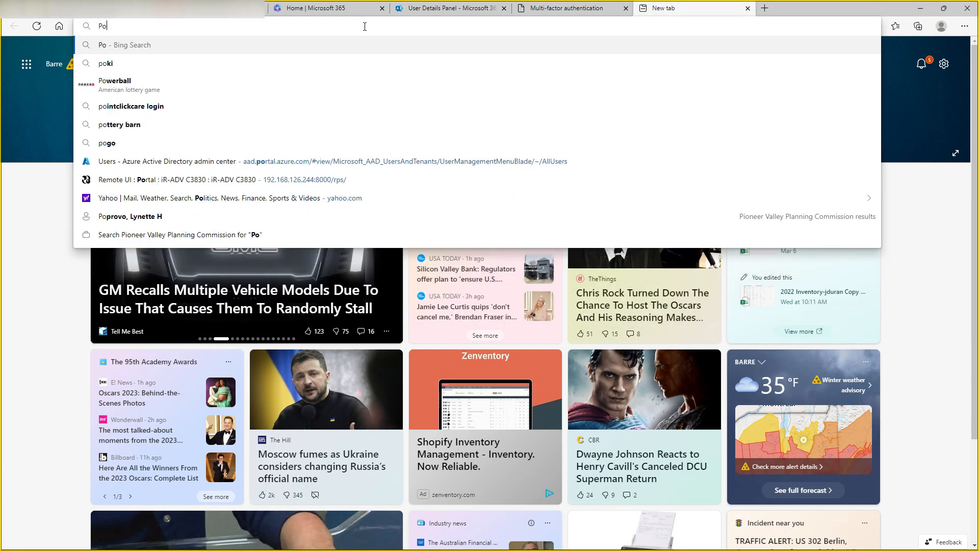
text(rtal)
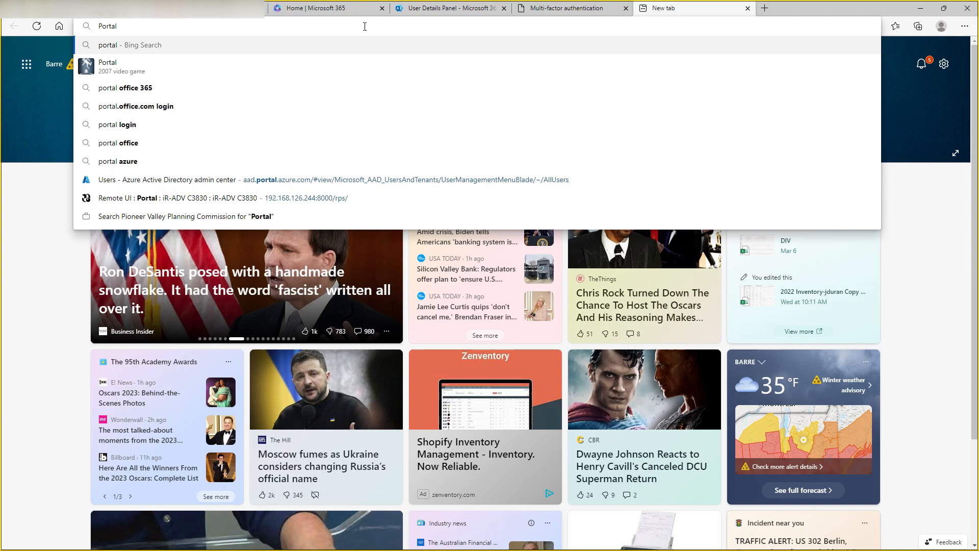
text(.az)
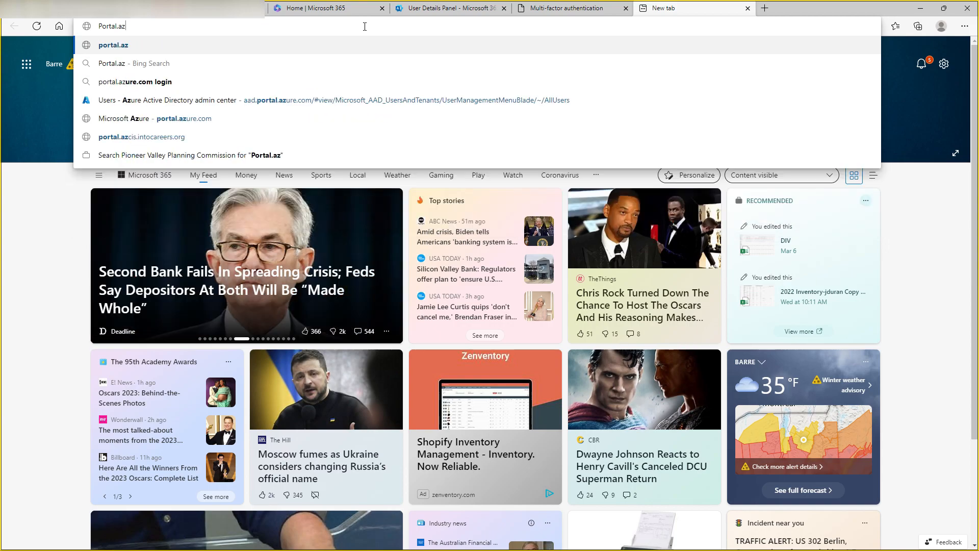
text(ure.com/#home)
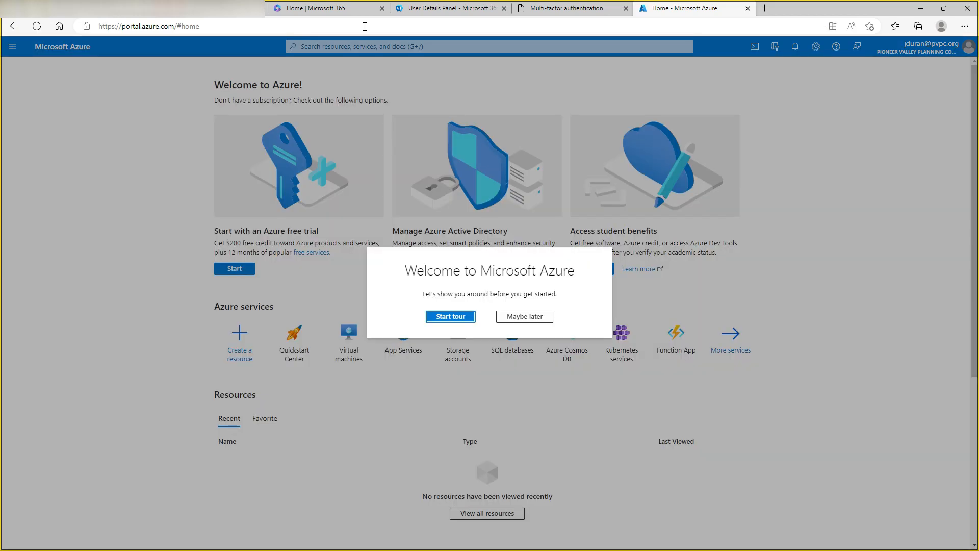
Dismiss the welcome tour and open Azure Active Directory from the portal menu.
click(524, 317)
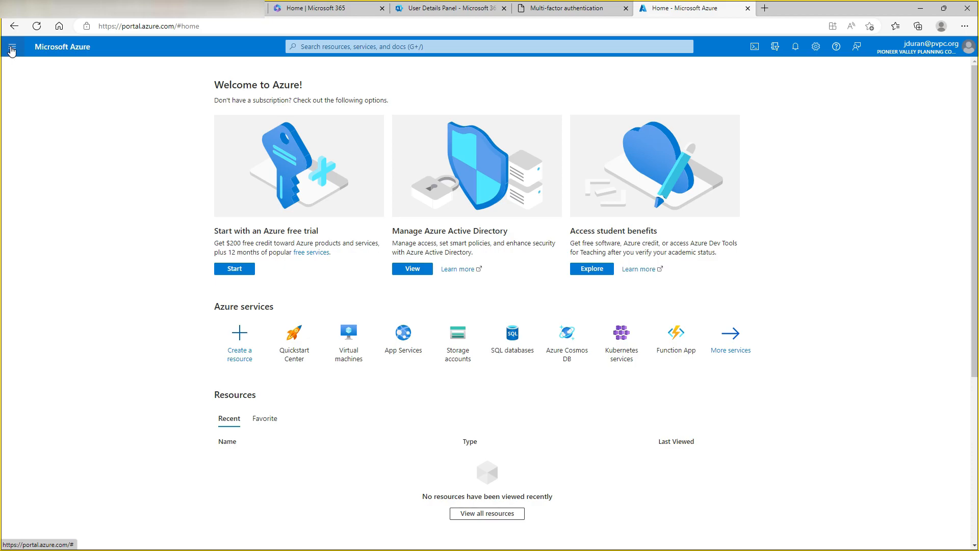
click(11, 50)
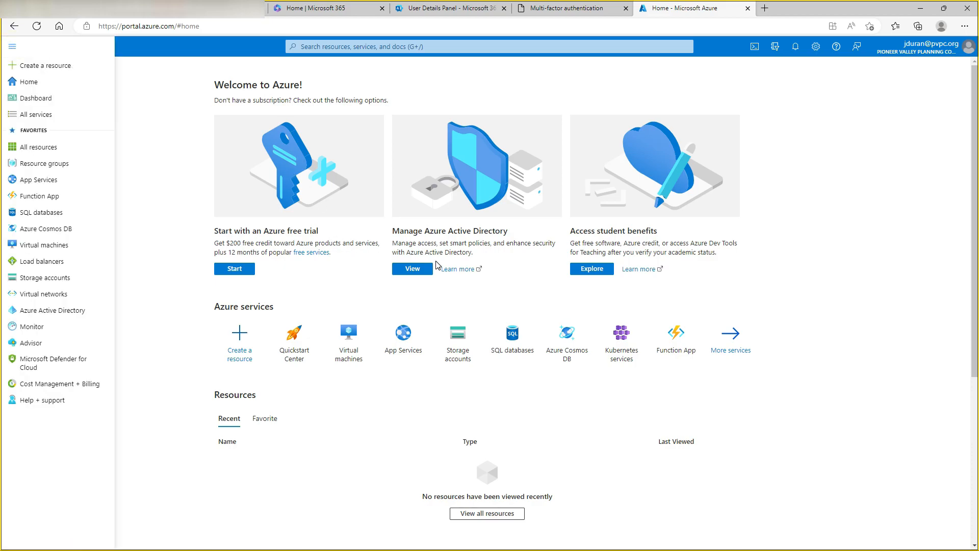
click(420, 270)
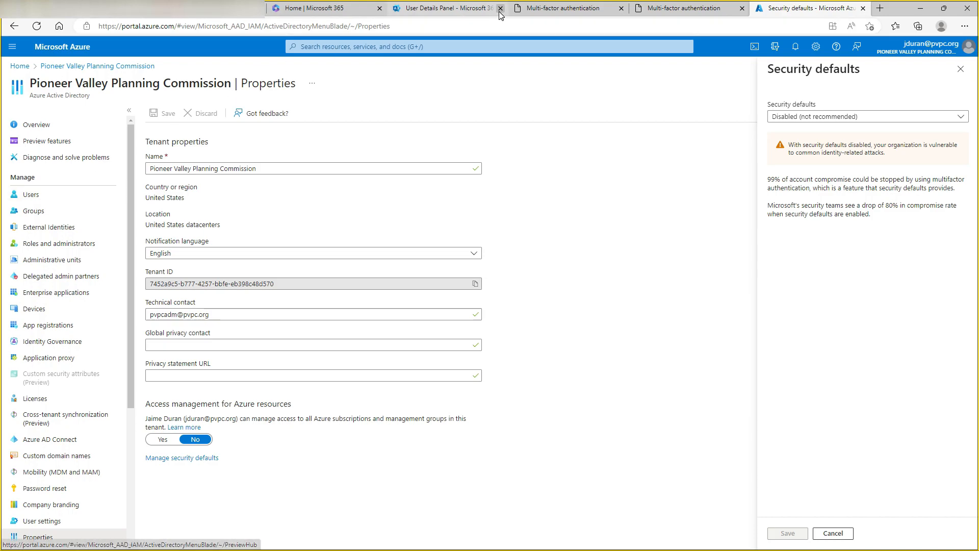
Show the directory's Users list and start searching for the intern.
click(28, 195)
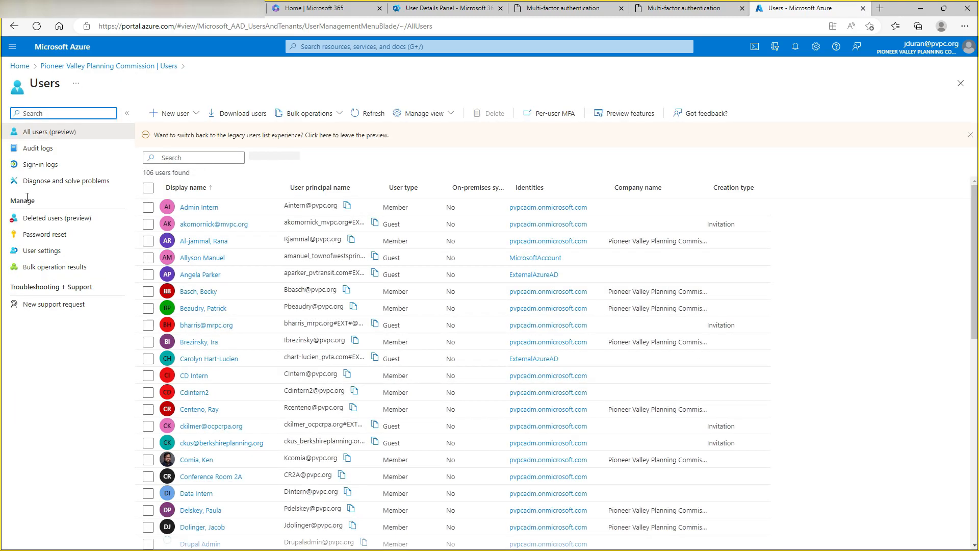
click(217, 158)
text(din)
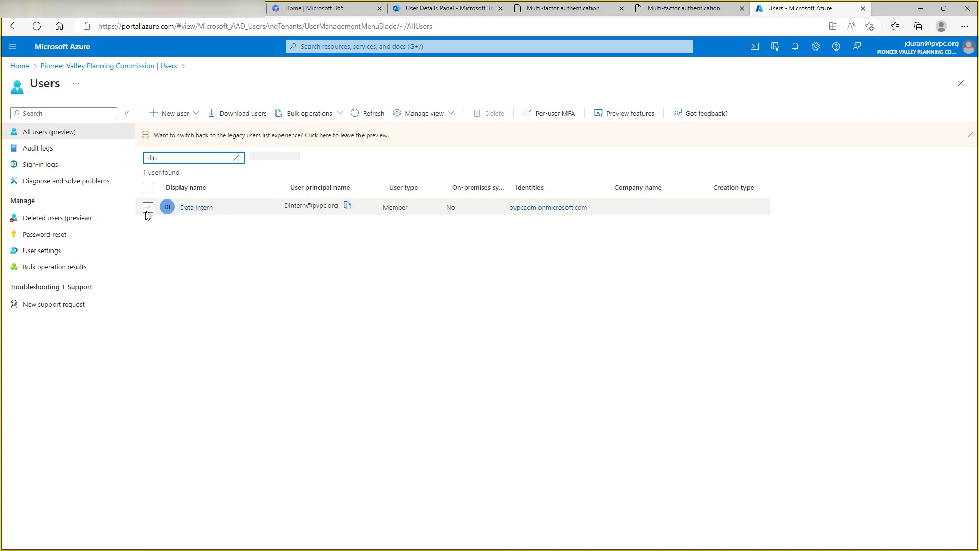
Select the Data Intern row and open that user's profile overview.
click(148, 207)
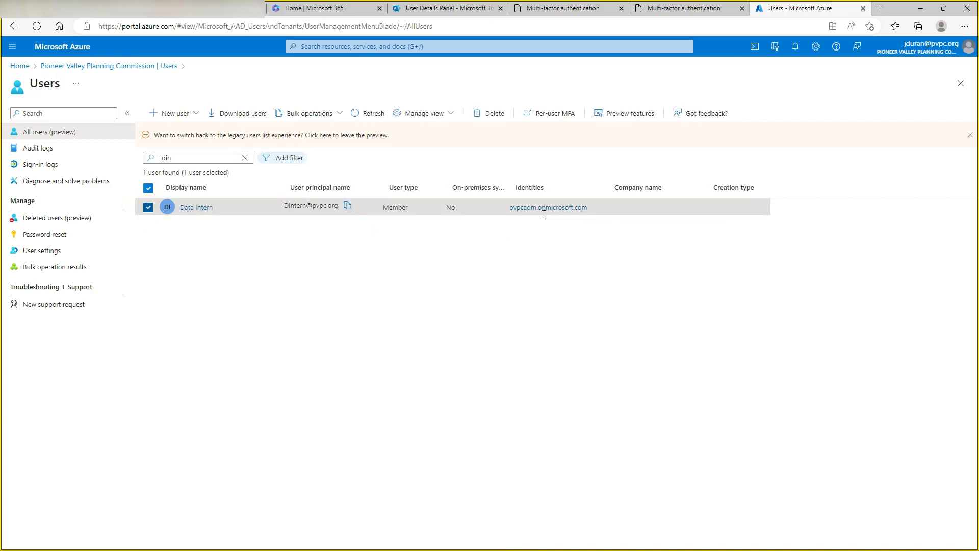
click(197, 207)
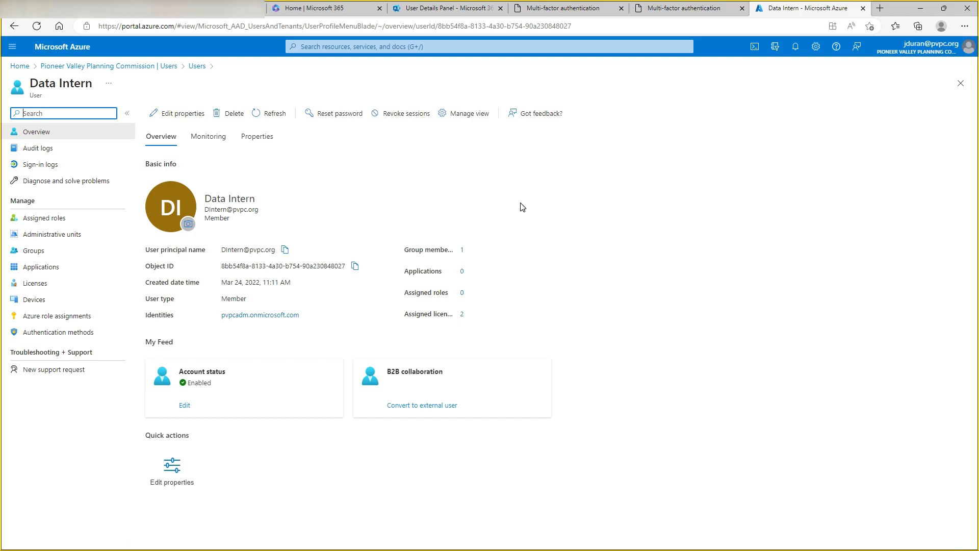
Clear Data Intern's authentication phone number, save, and return to the overview.
click(54, 333)
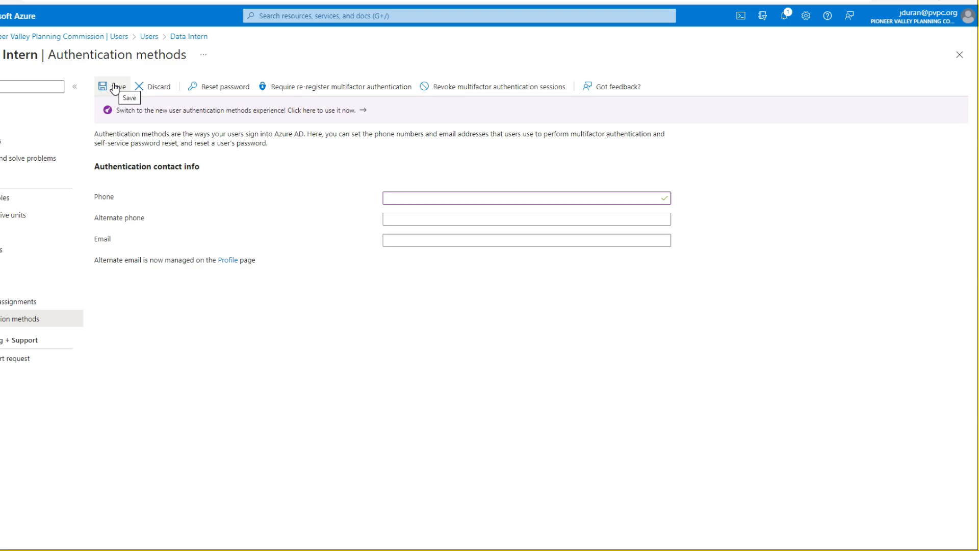
click(115, 89)
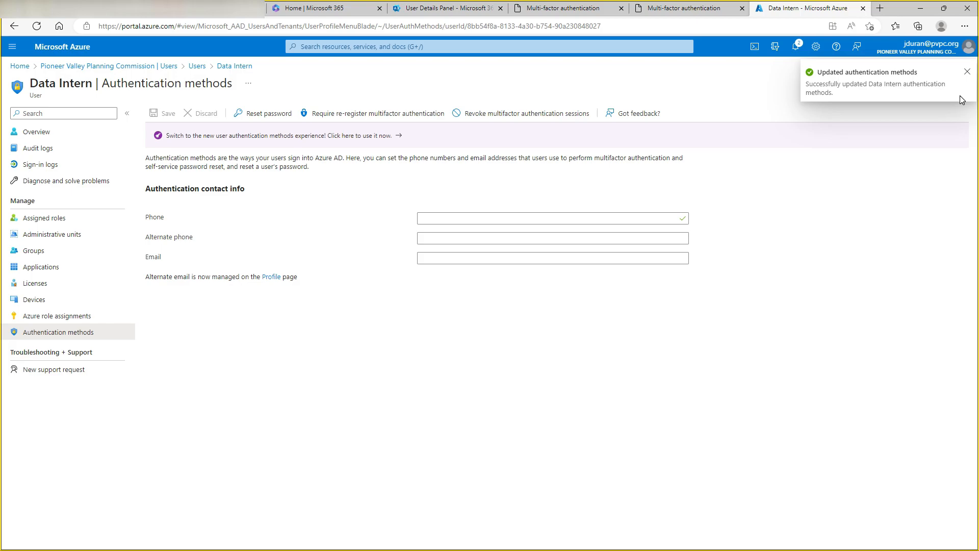
click(967, 71)
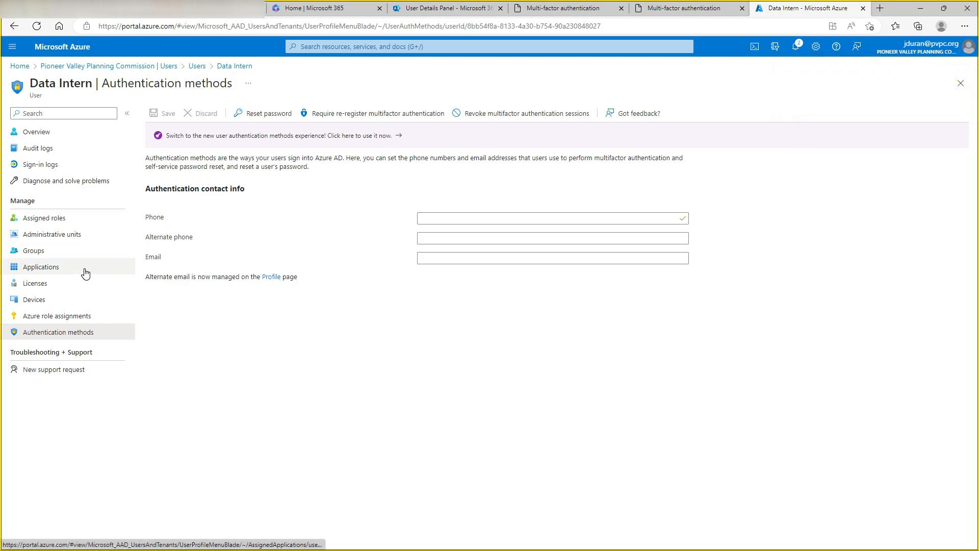
click(42, 135)
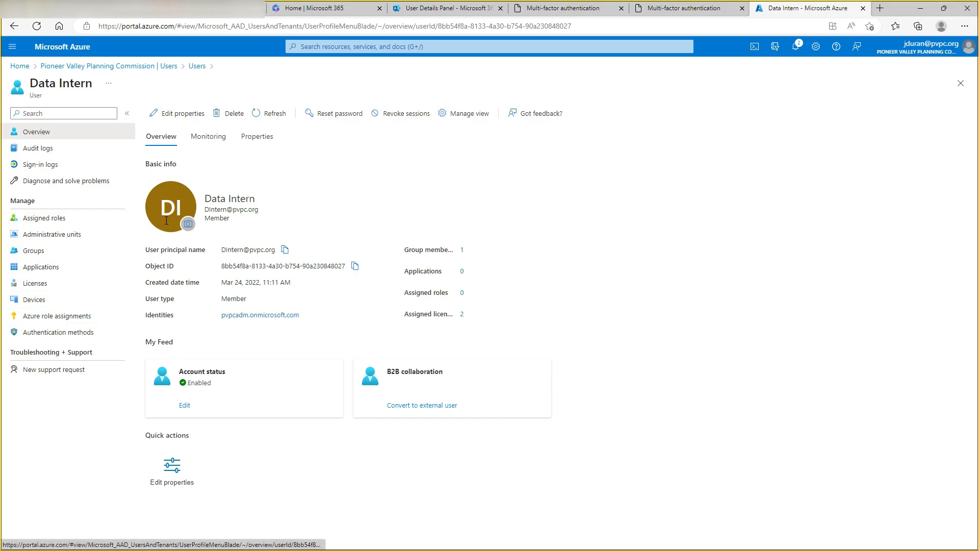
Recheck Authentication methods shows no phone on file, then go back to Overview.
click(73, 333)
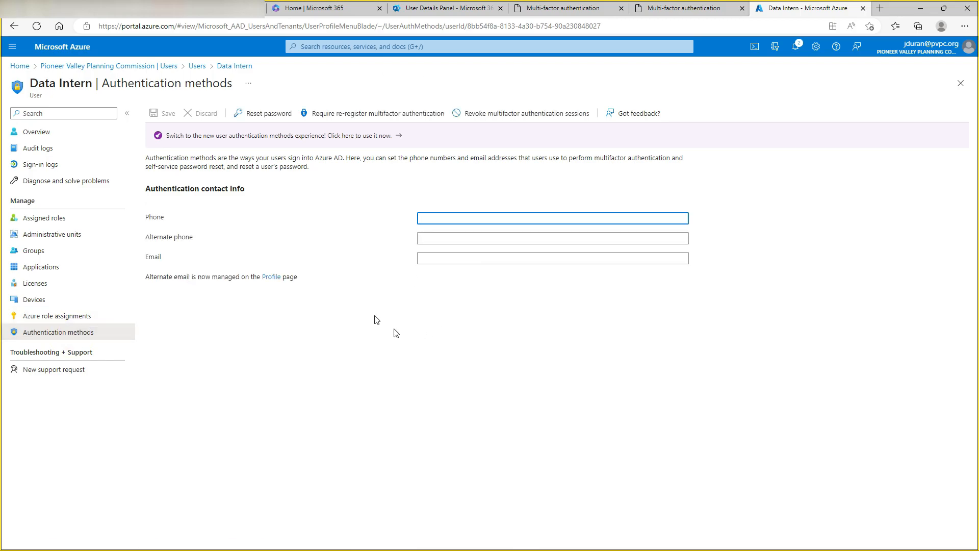
click(34, 131)
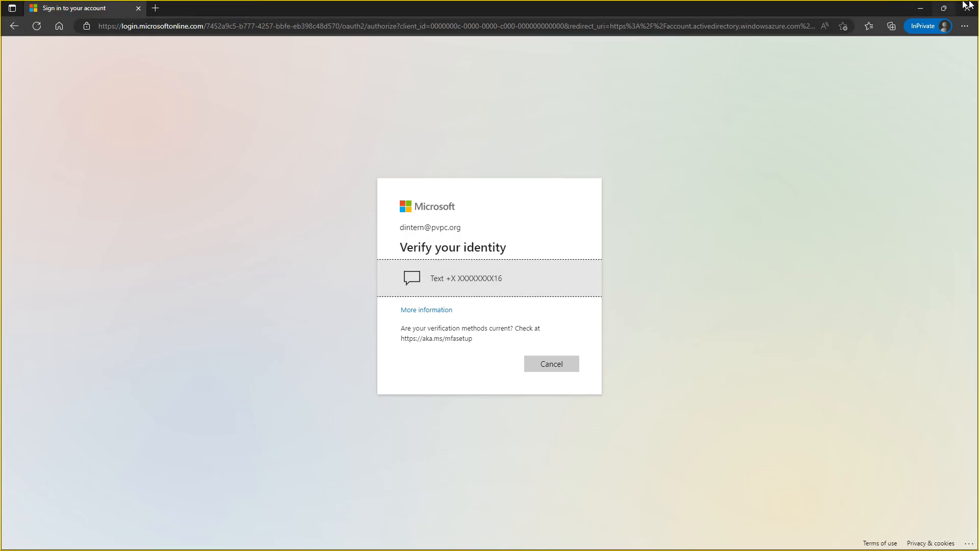
Close the identity check window and load office.com in a fresh InPrivate window.
click(967, 7)
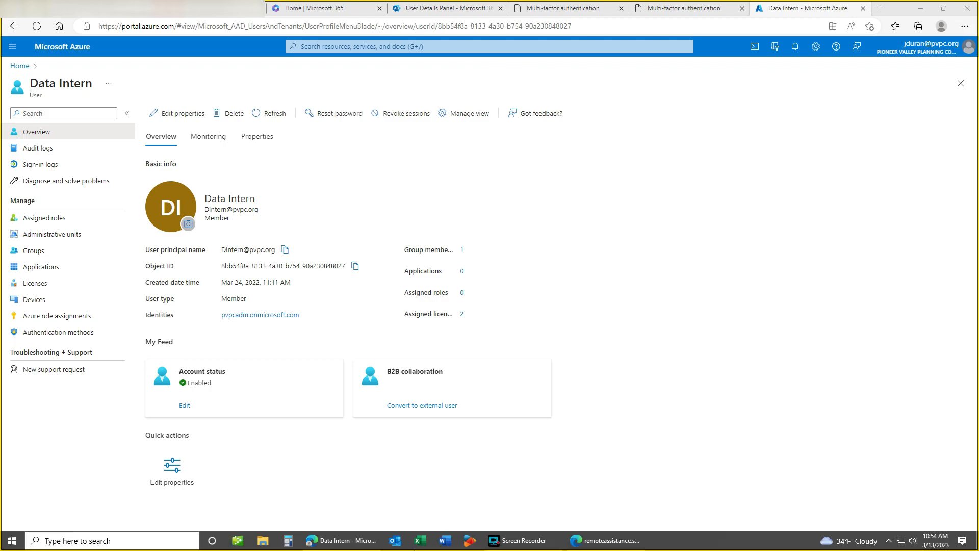
key(super)
right_click(330, 546)
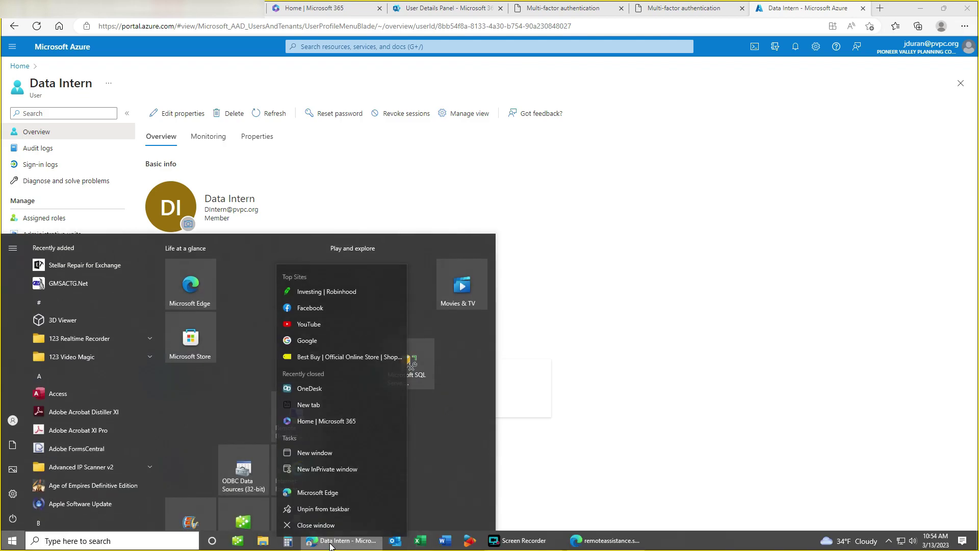
click(339, 466)
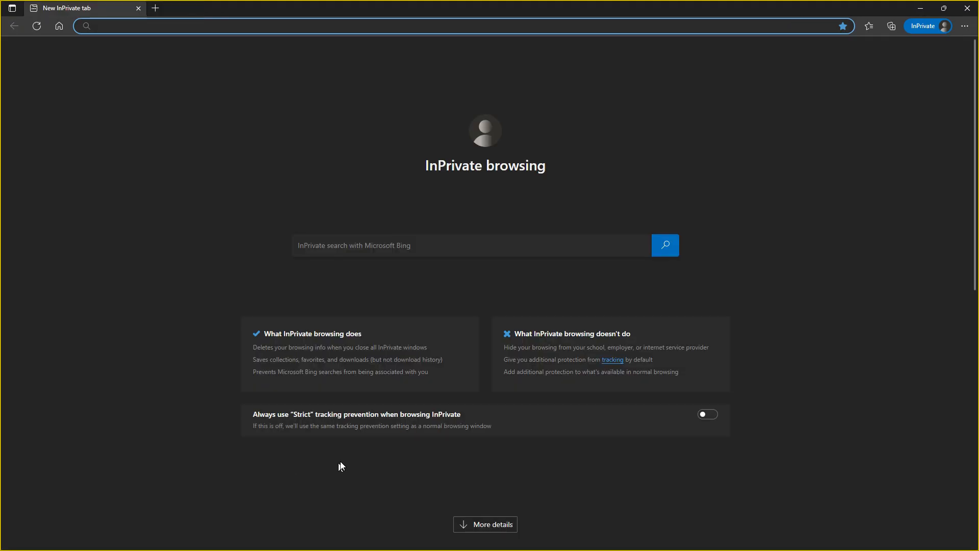
text(offi)
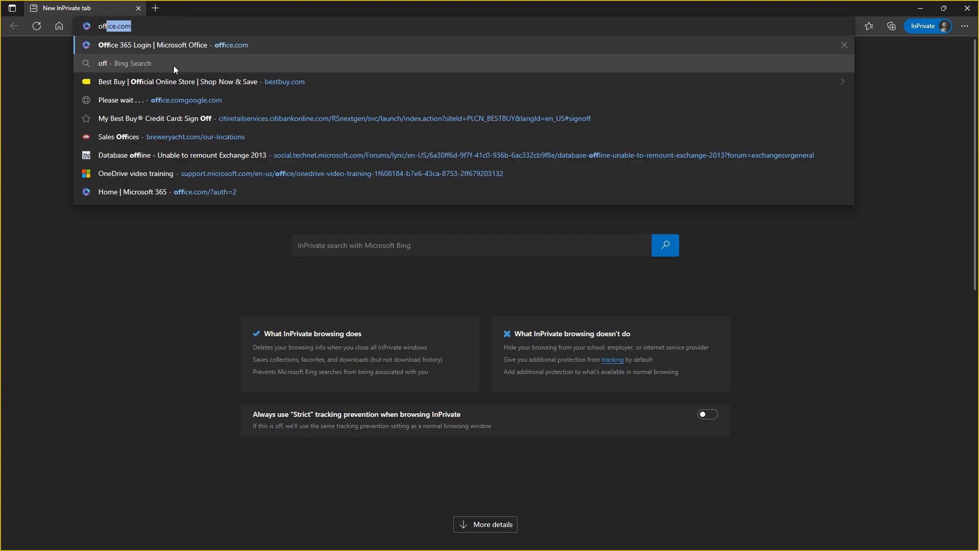
text(ce.com)
key(Return)
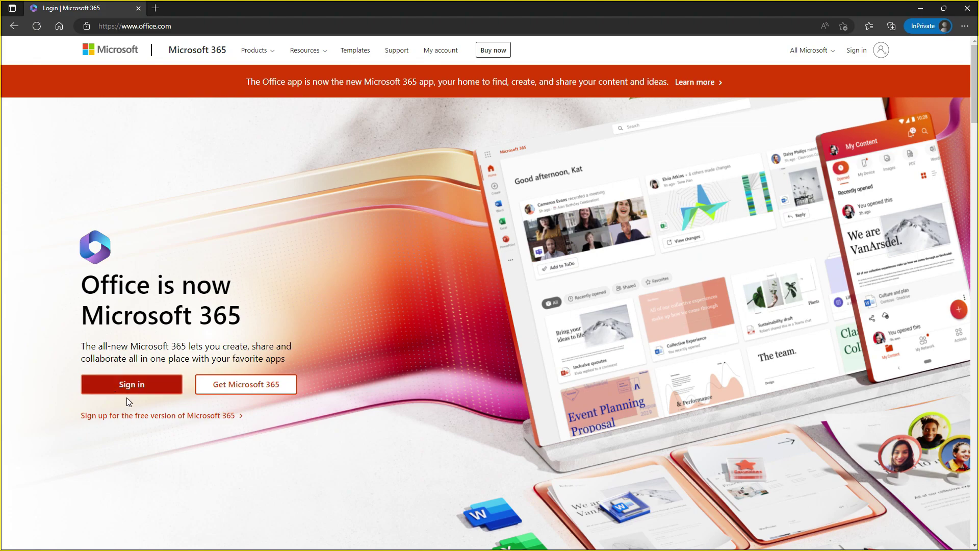
Sign in as the Data Intern account and skip the phone verification setup to reach Microsoft 365.
click(132, 386)
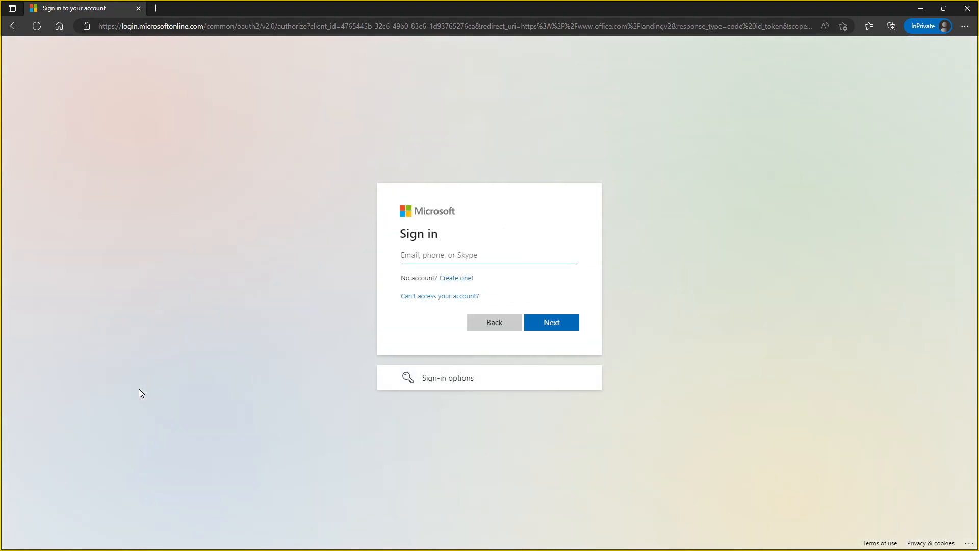
text(d)
text(rg)
key(Return)
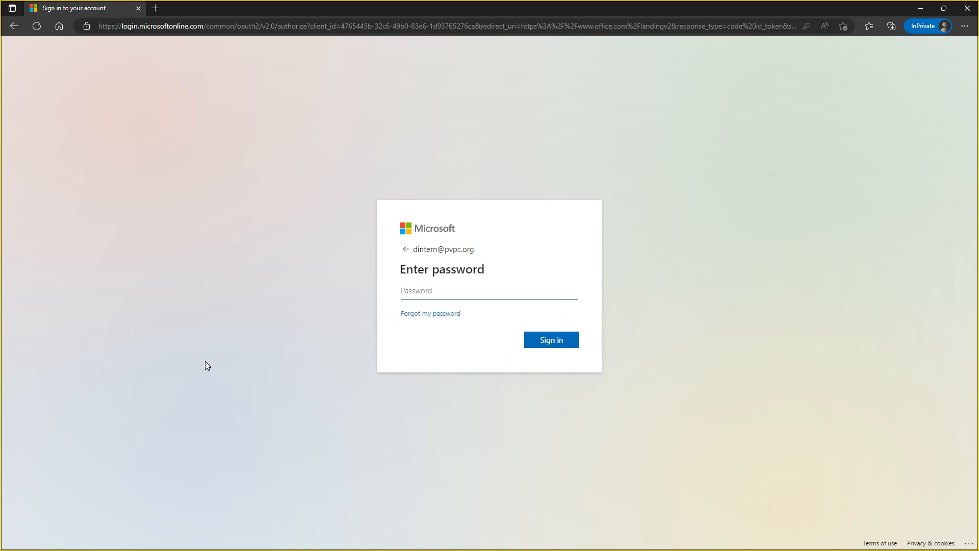
text(*)
key(Return)
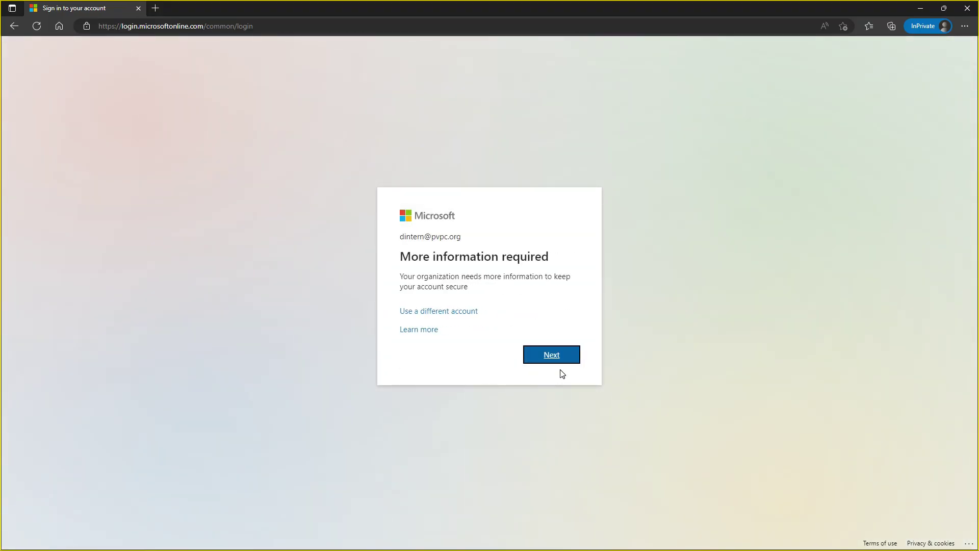
click(559, 359)
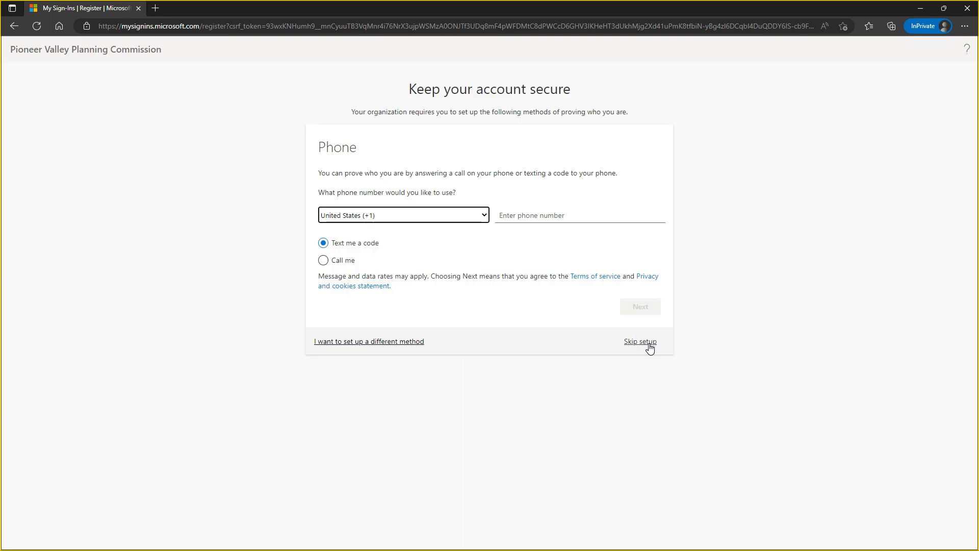
click(645, 345)
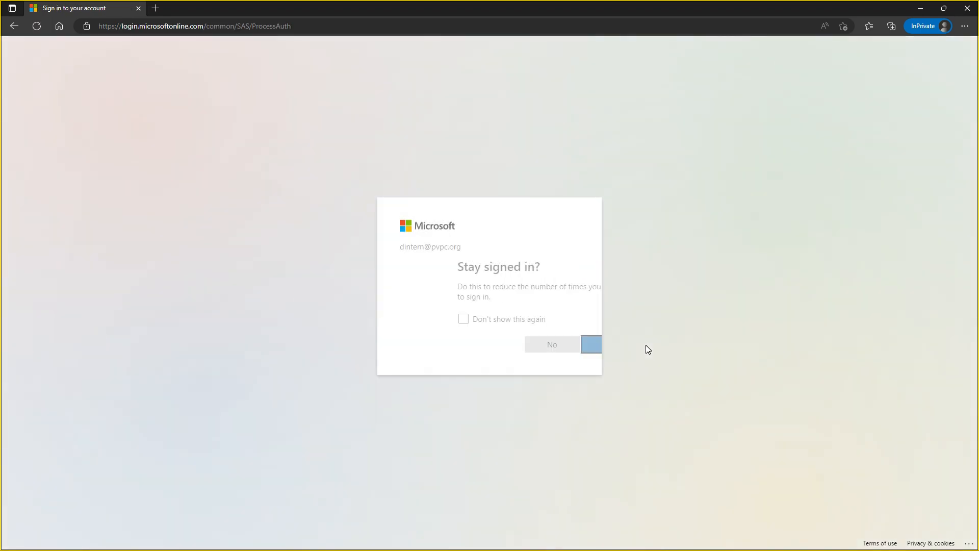